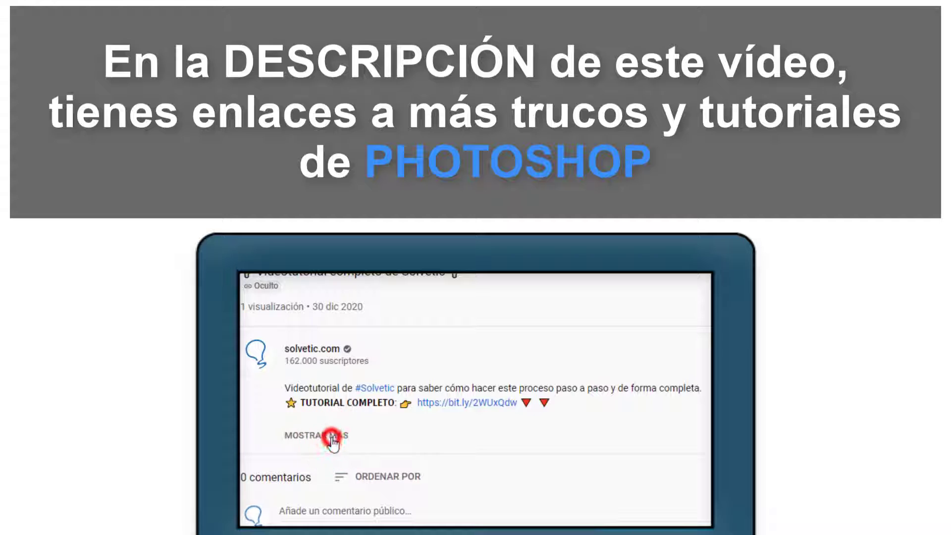
left_click(332, 442)
scroll(334, 436, "down", 3)
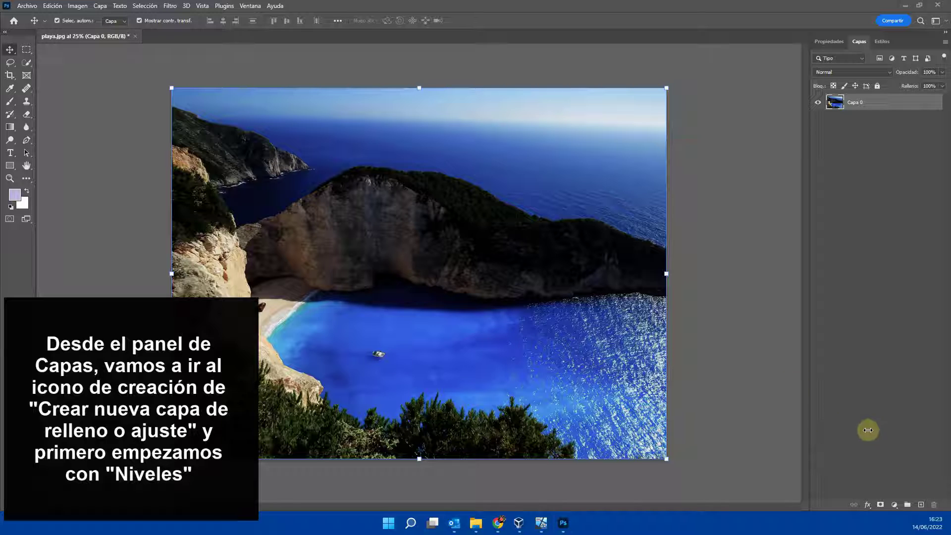
Add a Levels adjustment layer above Capa 0 and raise its midtone input level to 1.21
left_click(895, 506)
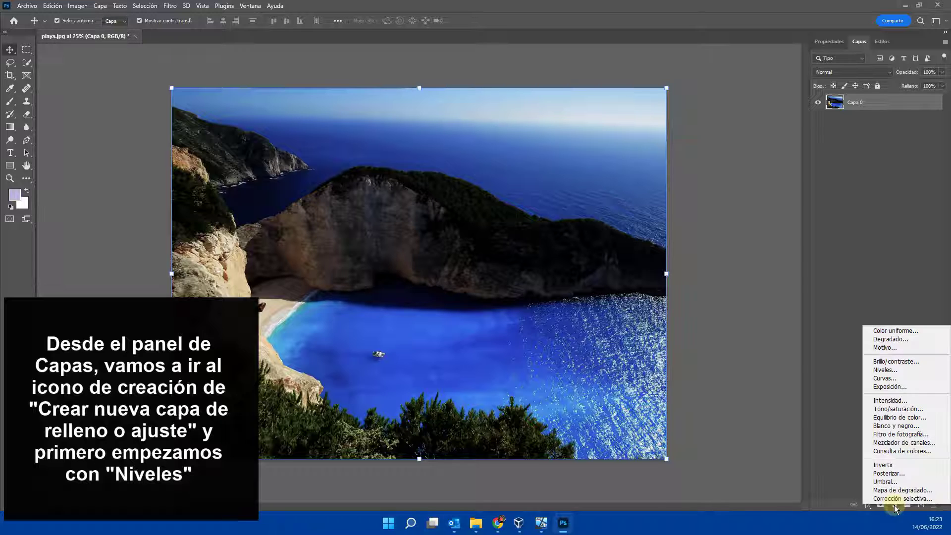
left_click(894, 371)
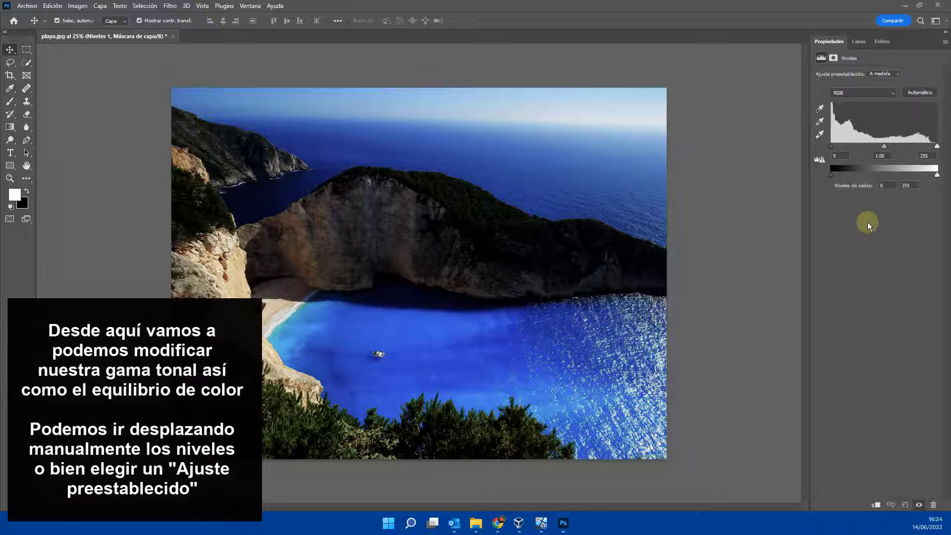
mouse_move(832, 147)
left_mouse_down()
mouse_move(848, 146)
mouse_move(820, 146)
left_mouse_up()
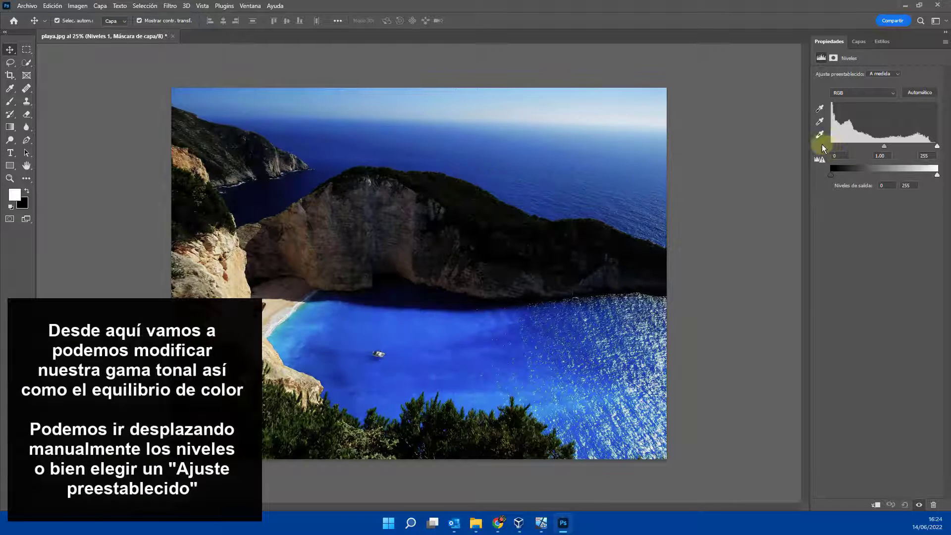
mouse_move(886, 146)
left_mouse_down()
mouse_move(845, 143)
mouse_move(877, 144)
left_mouse_up()
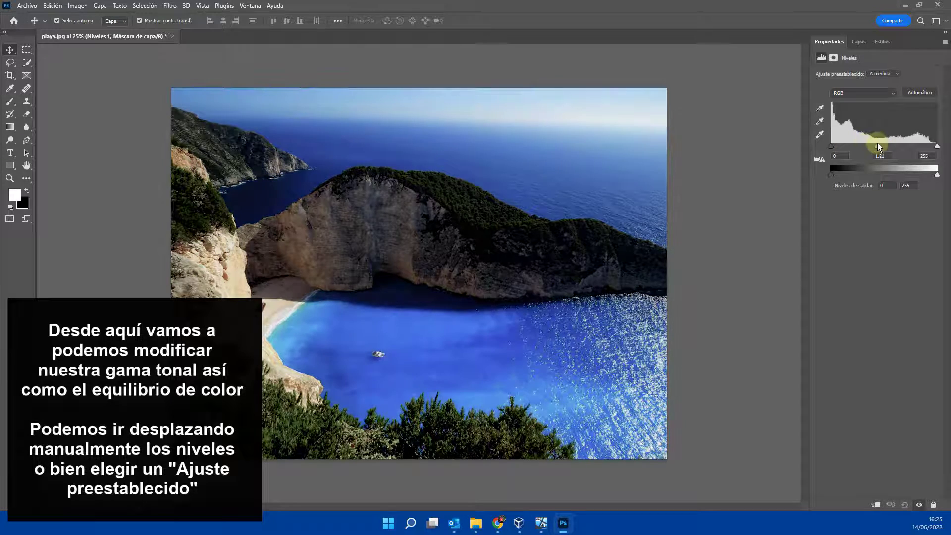
Try the Levels presets for darker, lighter, brighter midtones, darker midtones and increased contrast, and return to the default preset
left_click(886, 74)
left_click(885, 81)
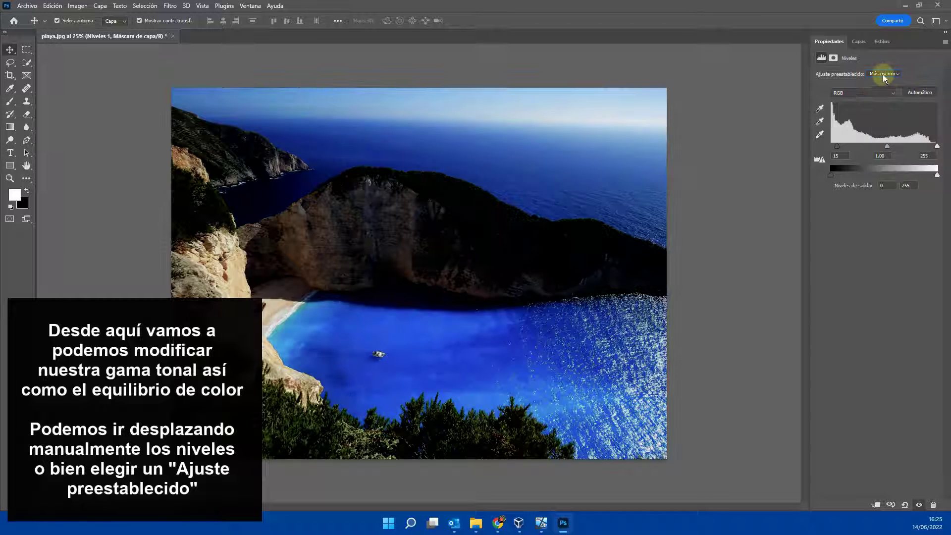
left_click(885, 74)
left_click(887, 133)
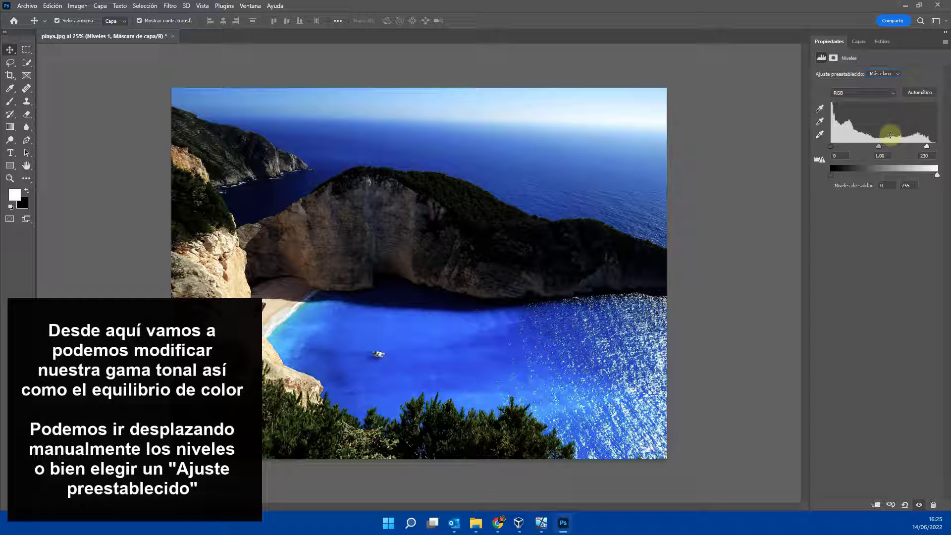
left_click(887, 75)
left_click(886, 141)
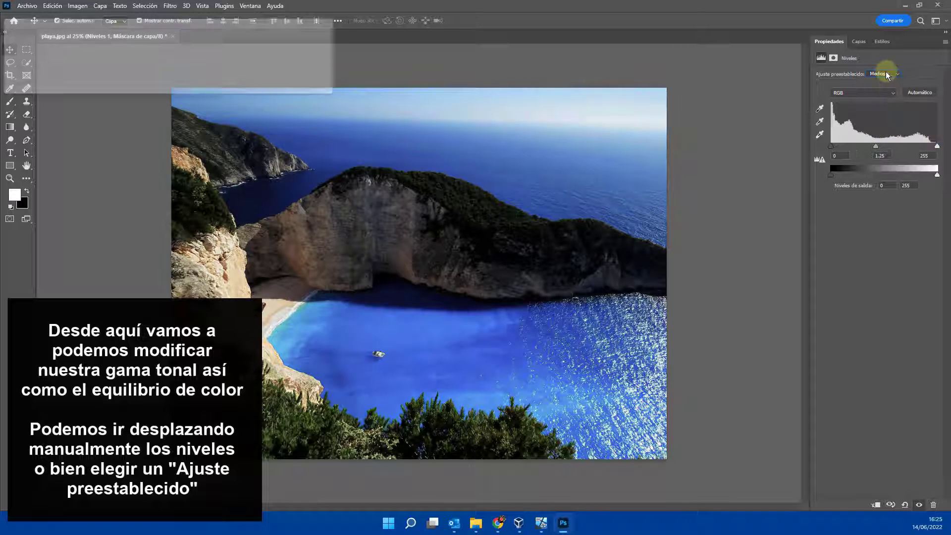
left_click(886, 75)
left_click(887, 151)
left_click(887, 75)
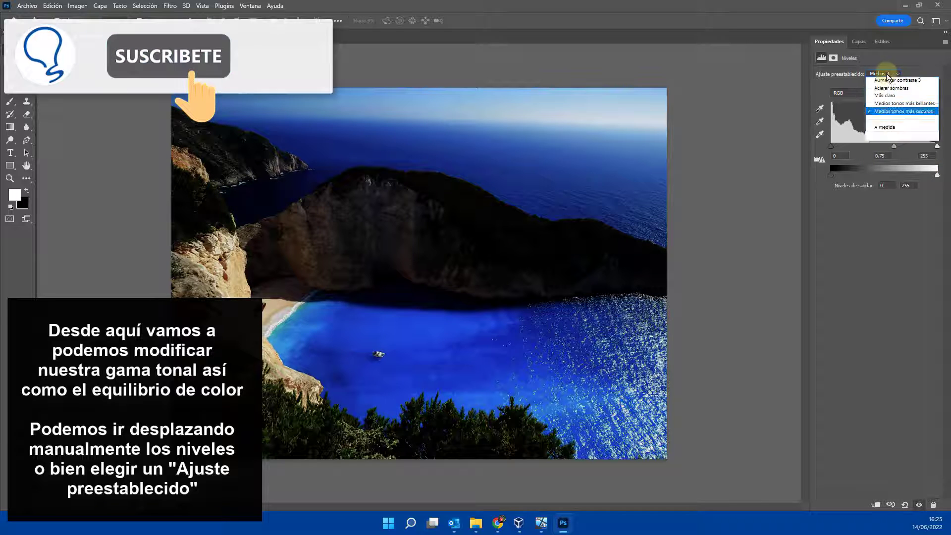
left_click(886, 80)
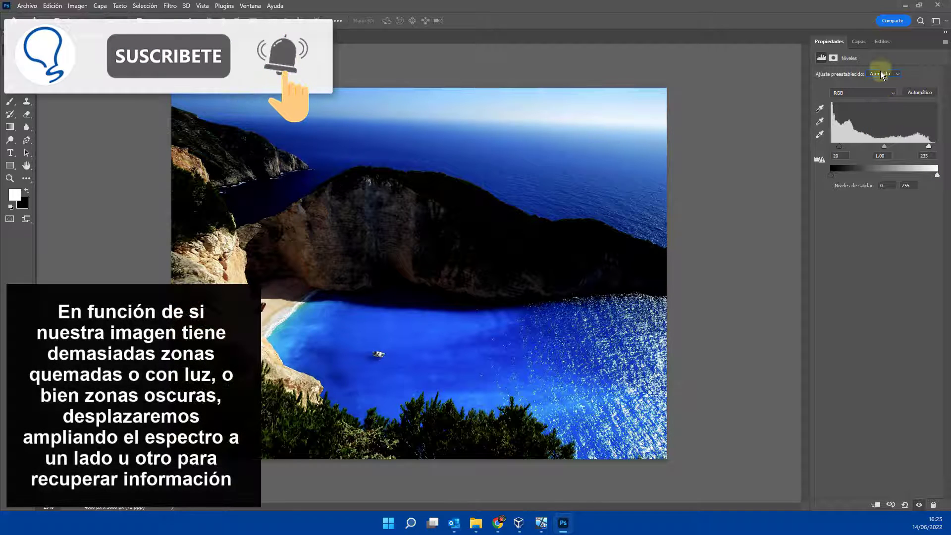
left_click(880, 75)
left_click(884, 82)
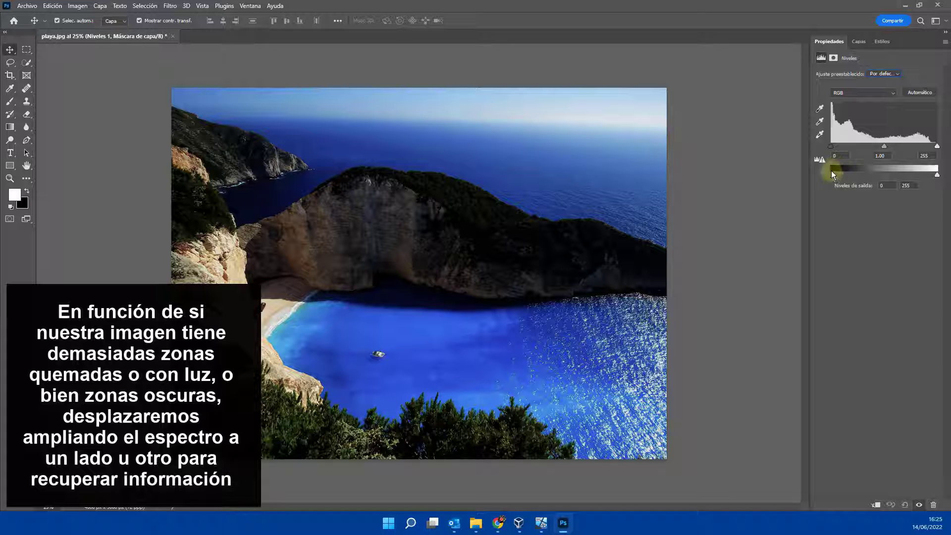
Brighten the image's midtones in the Levels adjustment by raising the midtone input level to 2.38
left_click_drag(884, 146, 863, 147)
mouse_move(937, 147)
left_mouse_down()
mouse_move(907, 144)
mouse_move(937, 146)
left_mouse_up()
left_click_drag(864, 148, 855, 145)
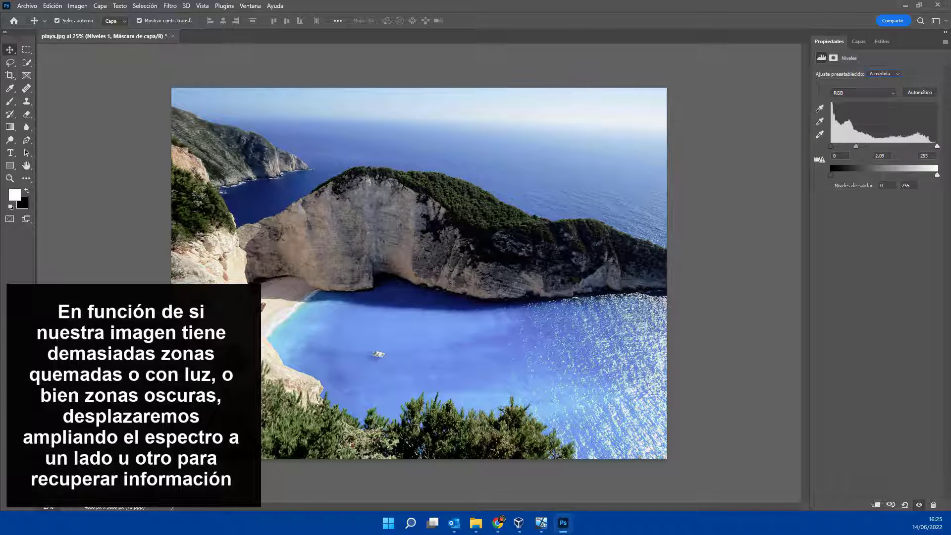
left_click(860, 202)
left_click_drag(831, 147, 851, 144)
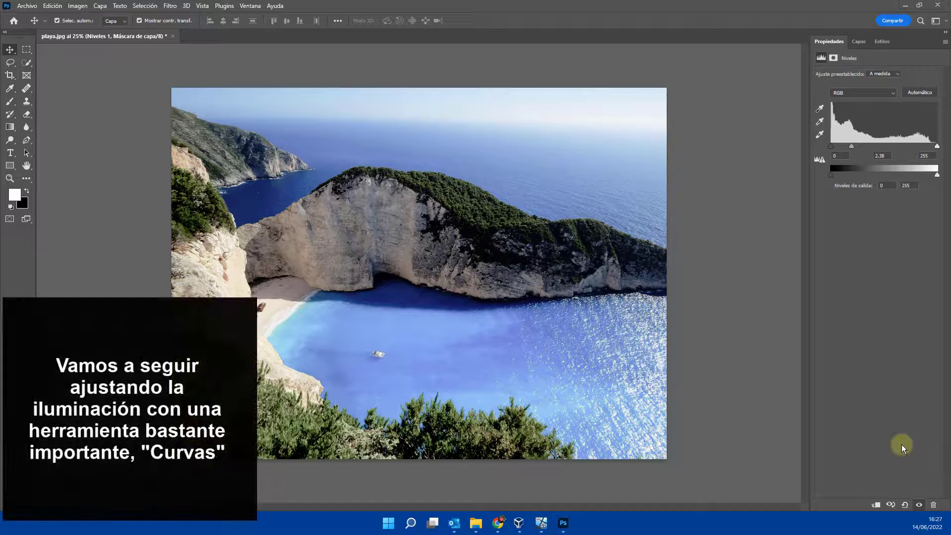
Add a Curves adjustment layer above the Levels layer
left_click(859, 42)
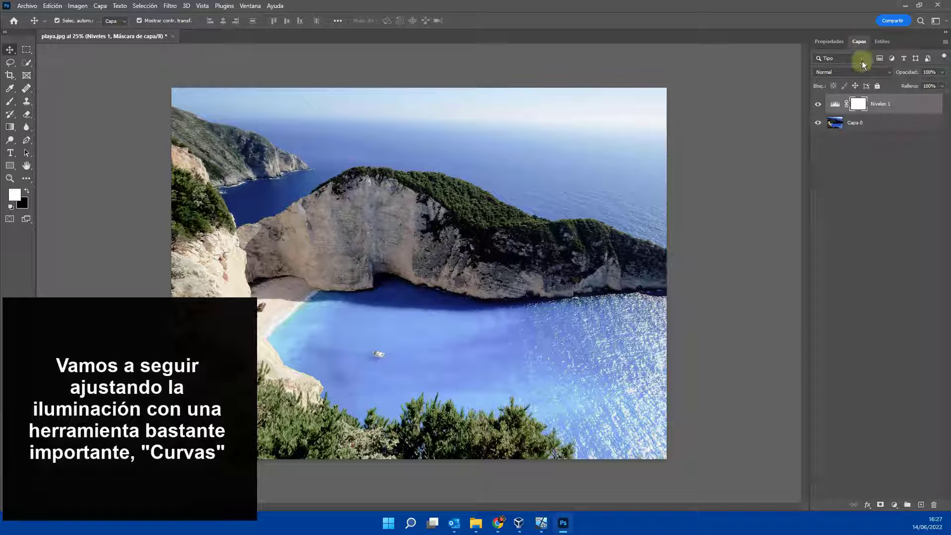
left_click(895, 504)
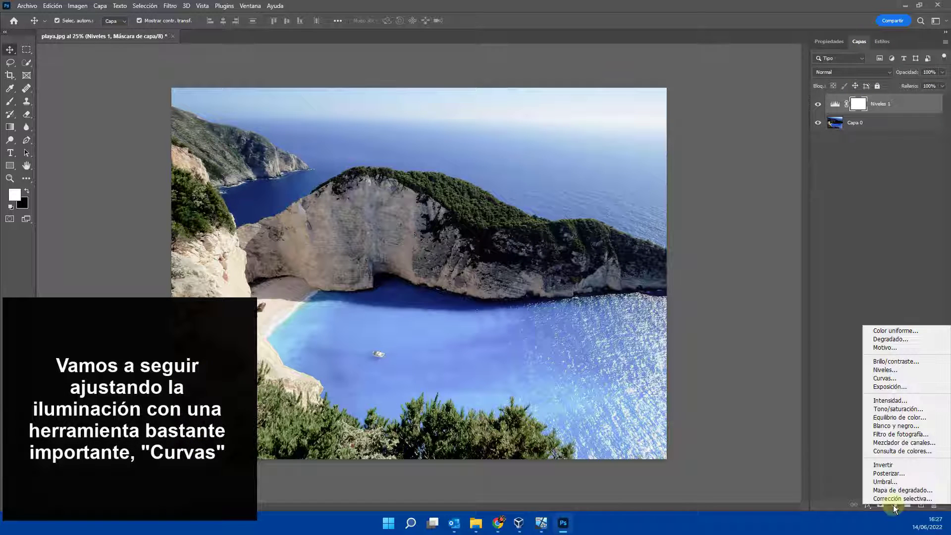
left_click(888, 378)
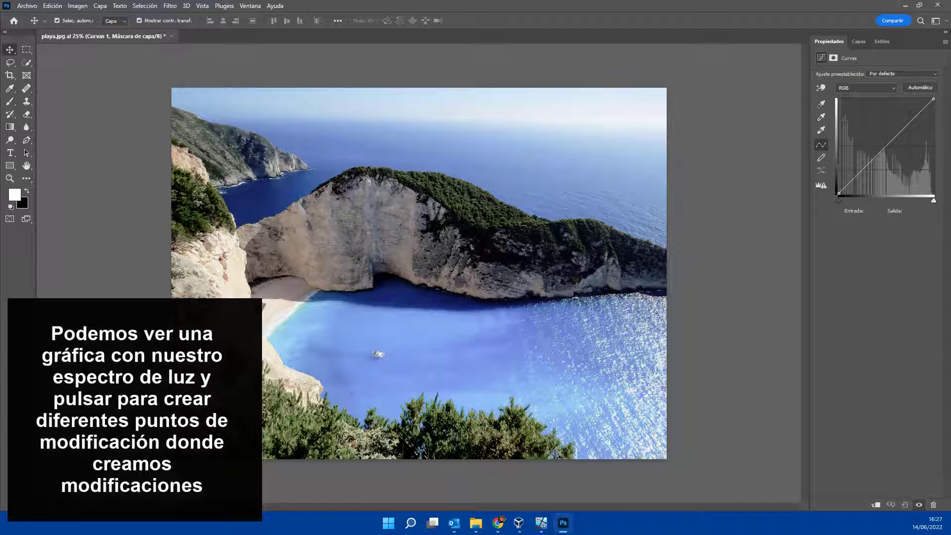
Add midtone, shadow and highlight points to the RGB curve, lifting the shadows and placing the highlight point at input 206, output 212
left_click(885, 147)
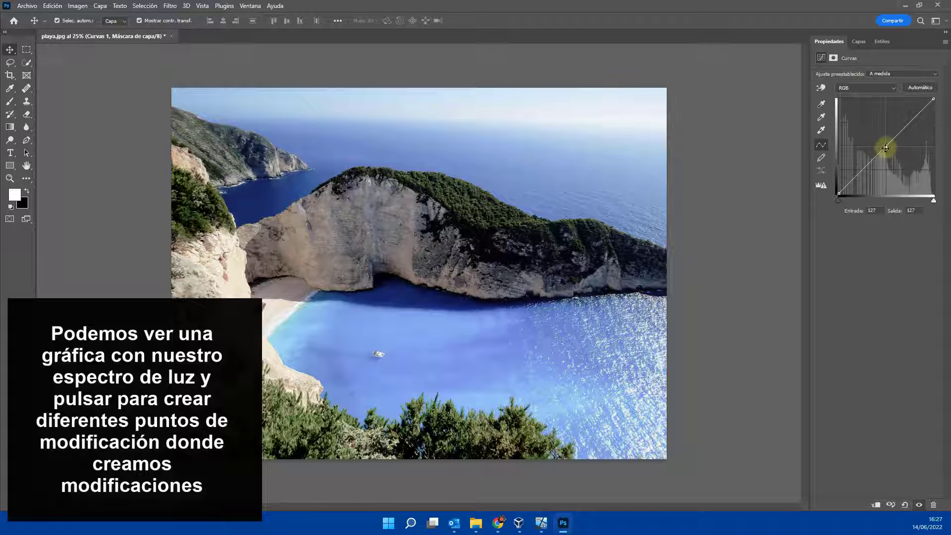
left_click_drag(839, 194, 864, 162)
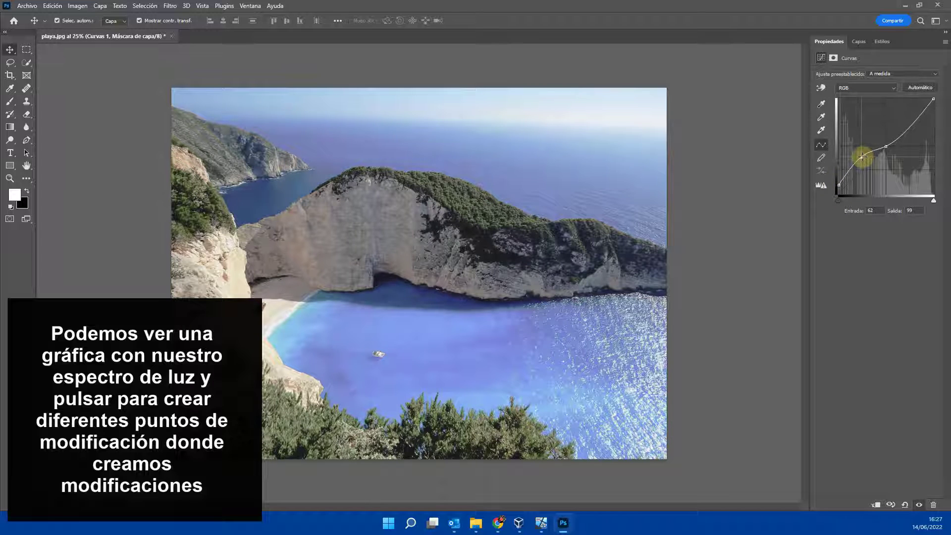
left_click(916, 117)
left_click_drag(916, 117, 913, 118)
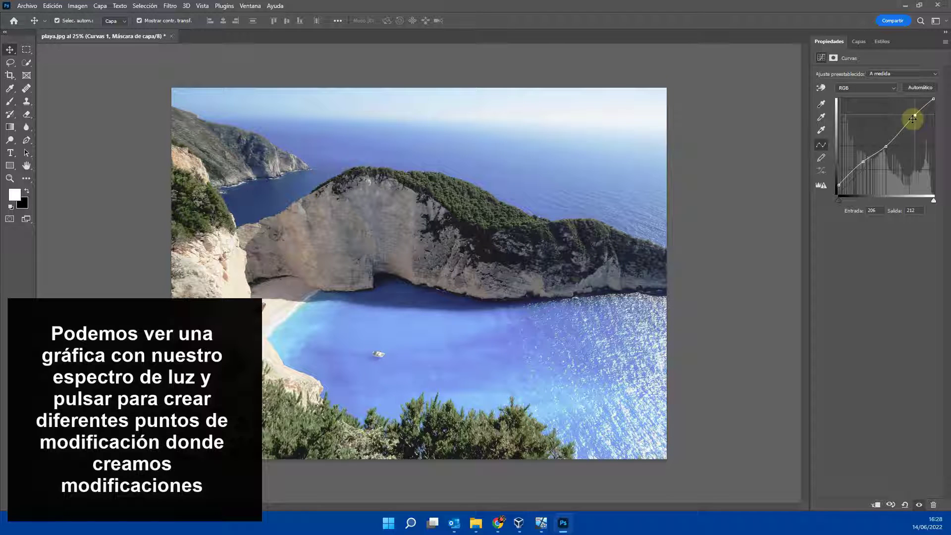
Move the RGB curve's midpoint to input 131, output 135, and set the endpoint outputs to about 250 for white and 30 for black
left_click(887, 146)
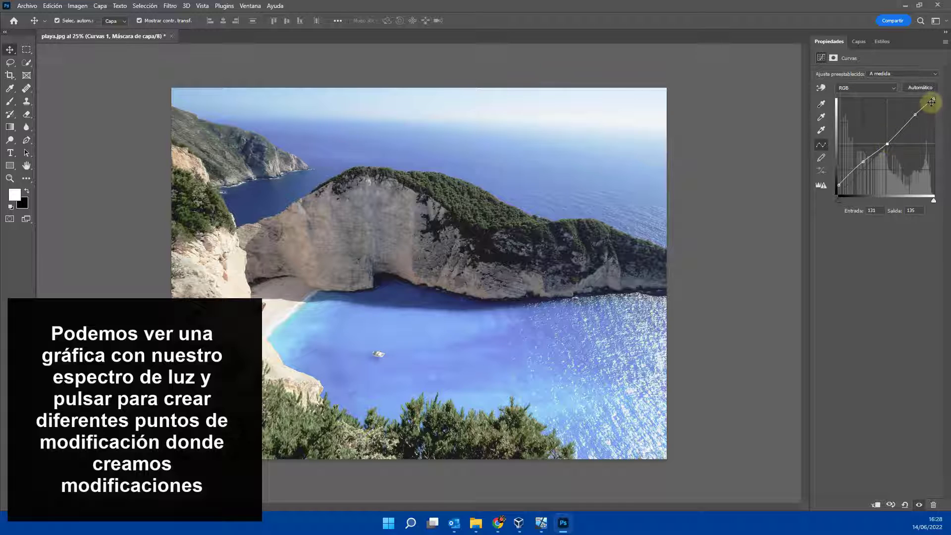
mouse_move(933, 98)
left_mouse_down()
mouse_move(941, 105)
mouse_move(924, 92)
mouse_move(939, 101)
left_mouse_up()
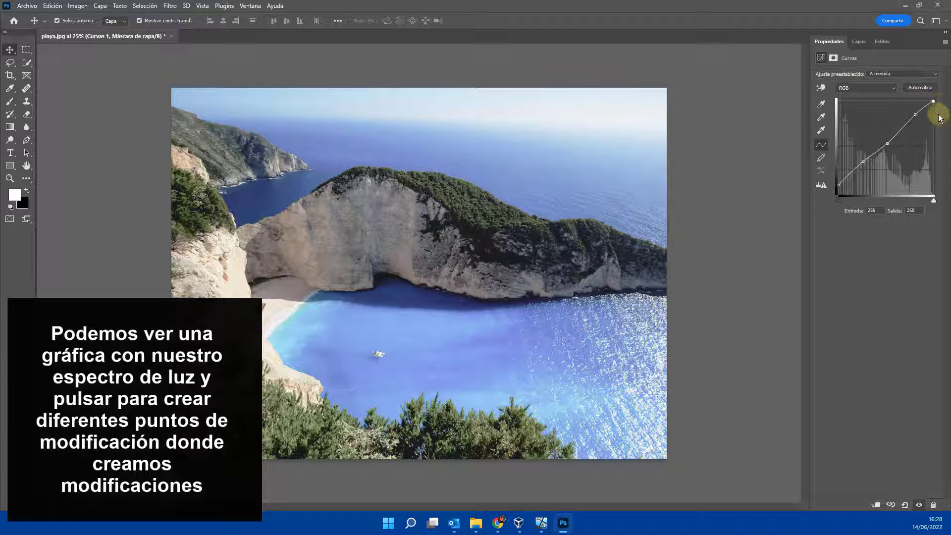
mouse_move(934, 198)
left_mouse_down()
mouse_move(918, 199)
mouse_move(941, 195)
left_mouse_up()
mouse_move(840, 201)
left_mouse_down()
mouse_move(828, 200)
mouse_move(839, 183)
left_mouse_up()
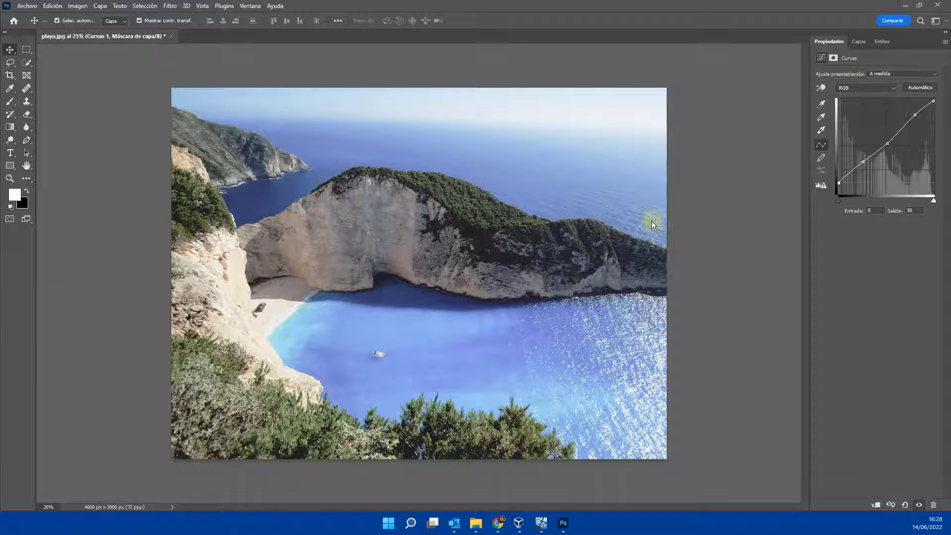
Try the Curves presets Negativo en color, Proceso cruzado, Más claro and Contraste lineal on the image
left_click(876, 73)
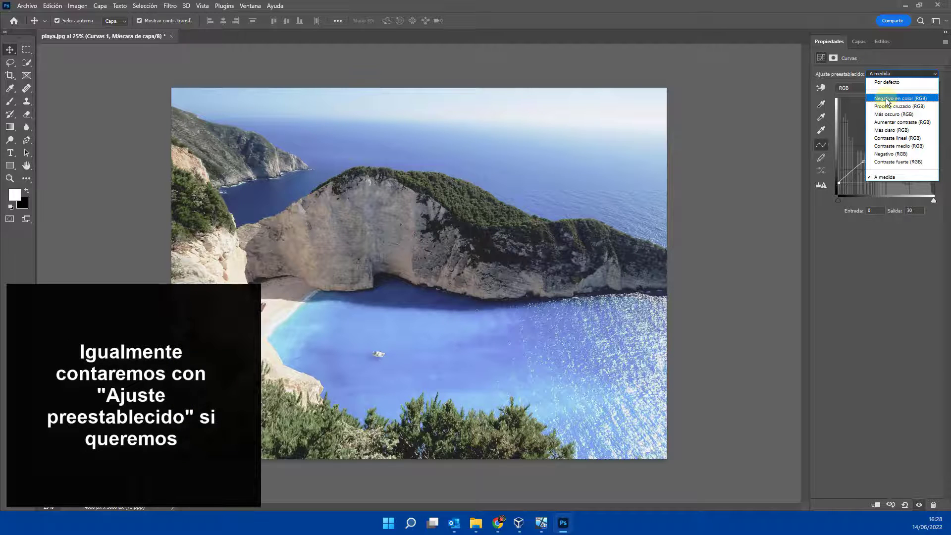
left_click(885, 98)
left_click(885, 73)
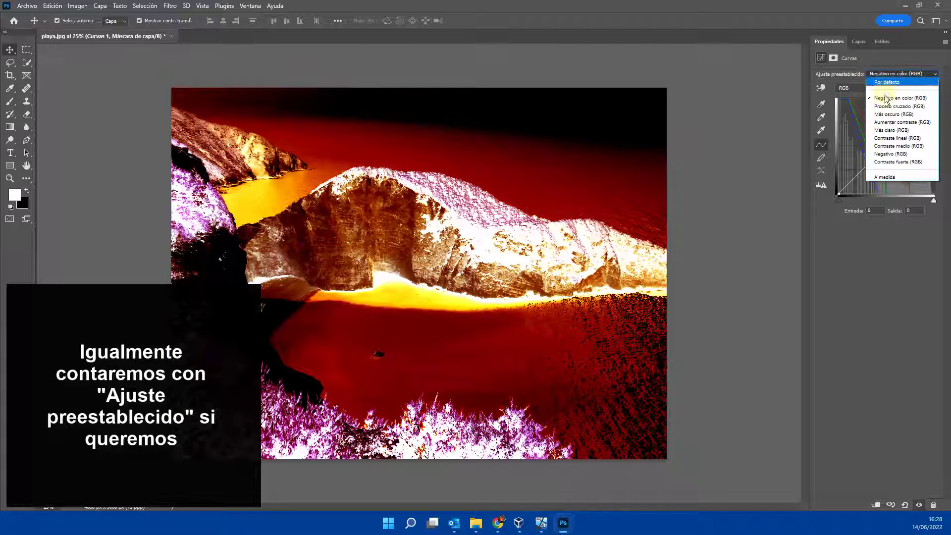
left_click(885, 95)
left_click(884, 73)
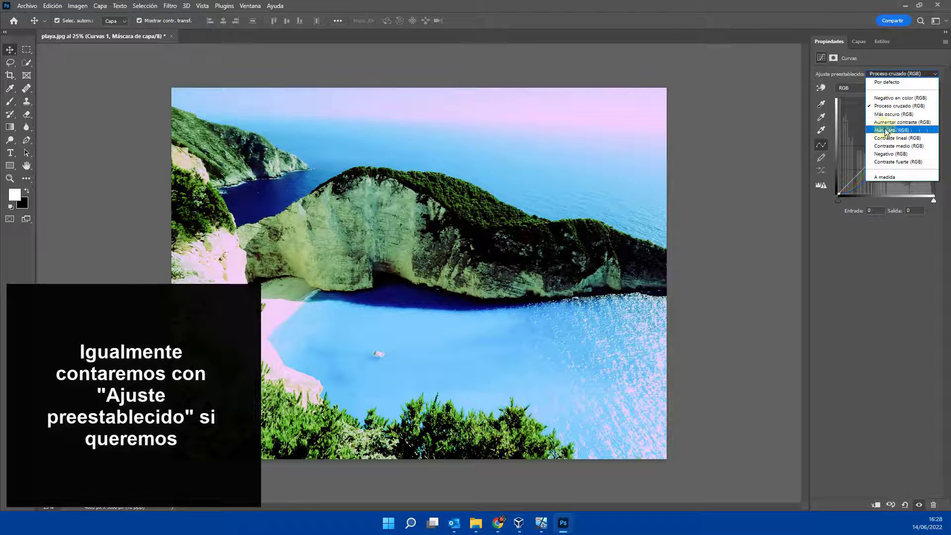
left_click(886, 104)
left_click(884, 74)
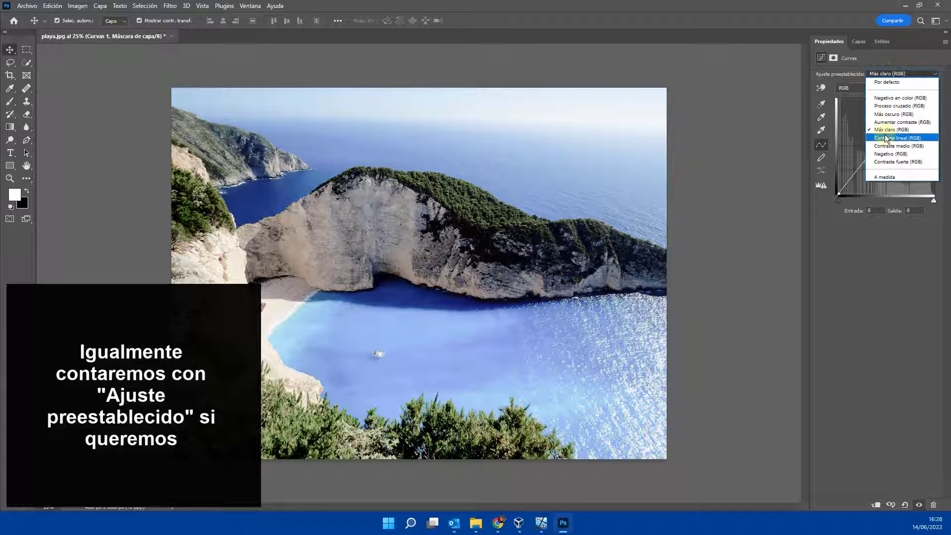
left_click(885, 134)
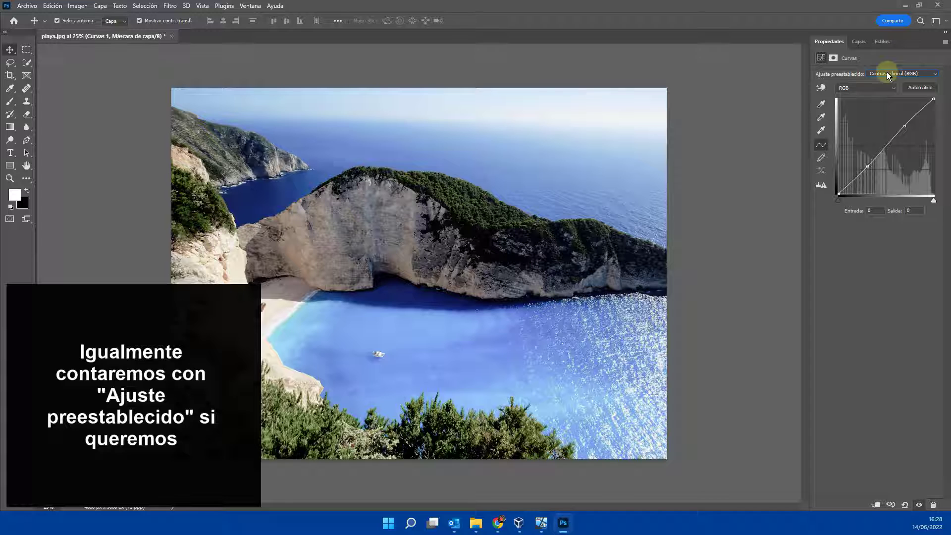
Try the Curves presets Contraste medio, Negativo and Contraste fuerte, and return the curve to Por defecto
left_click(888, 74)
left_click(886, 121)
left_click(892, 75)
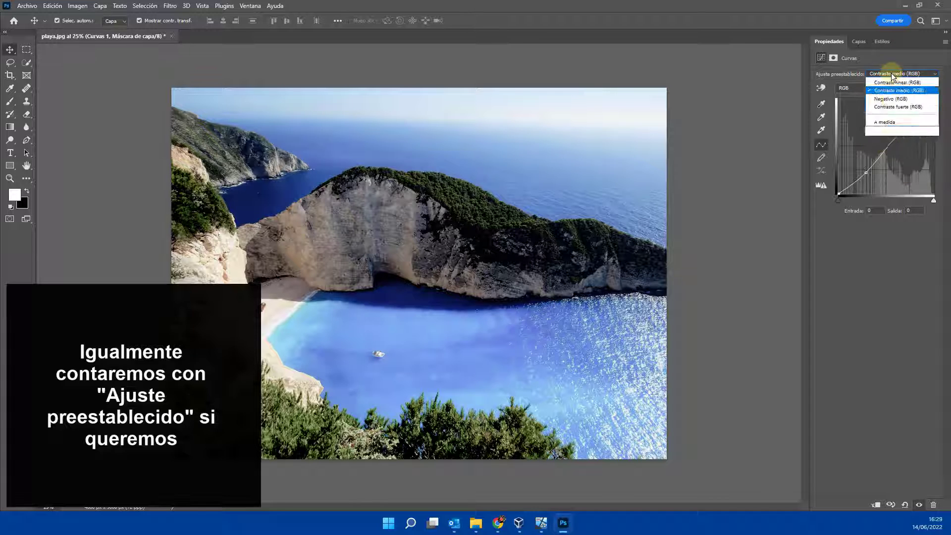
left_click(890, 153)
left_click(891, 75)
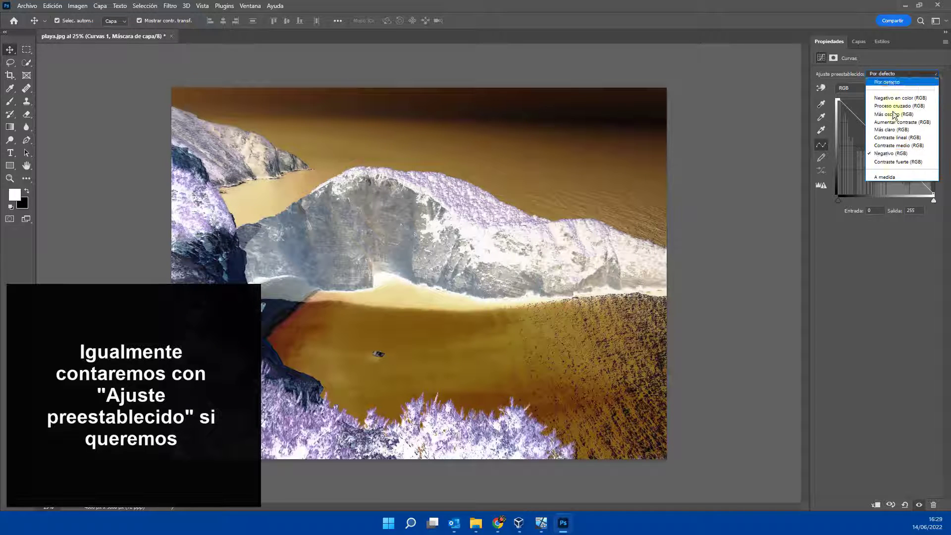
left_click(897, 161)
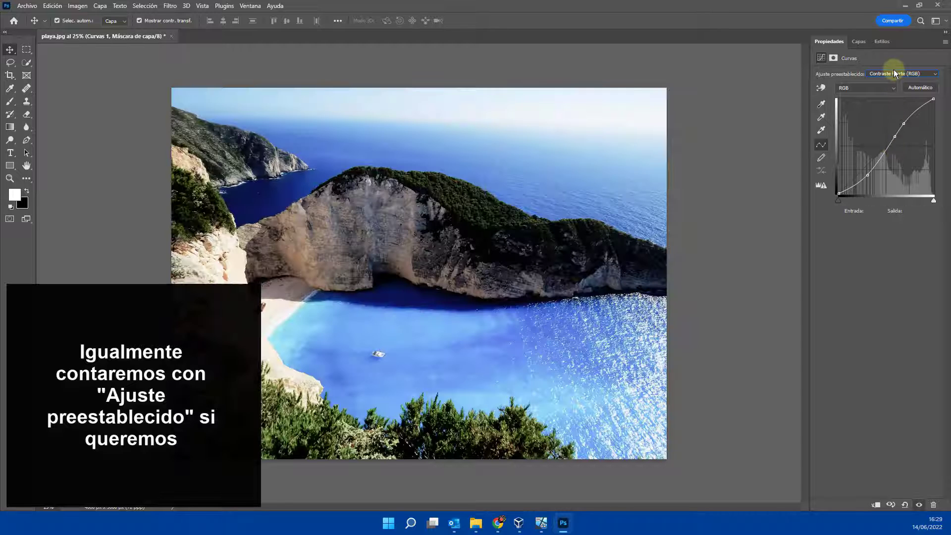
left_click(893, 74)
left_click(891, 81)
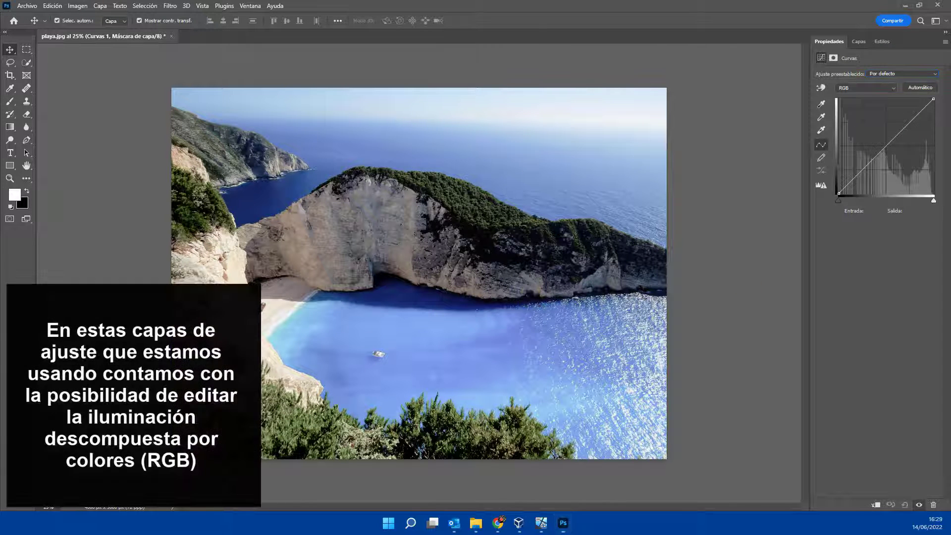
Raise the midpoint of the Rojo channel curve to input 130, output 136
left_click(851, 88)
left_click(851, 103)
left_click_drag(881, 149, 886, 144)
Adjust the Azul channel curve with a midpoint at input 128, output 130, a slightly lifted black point and a white output of 254
left_click(871, 90)
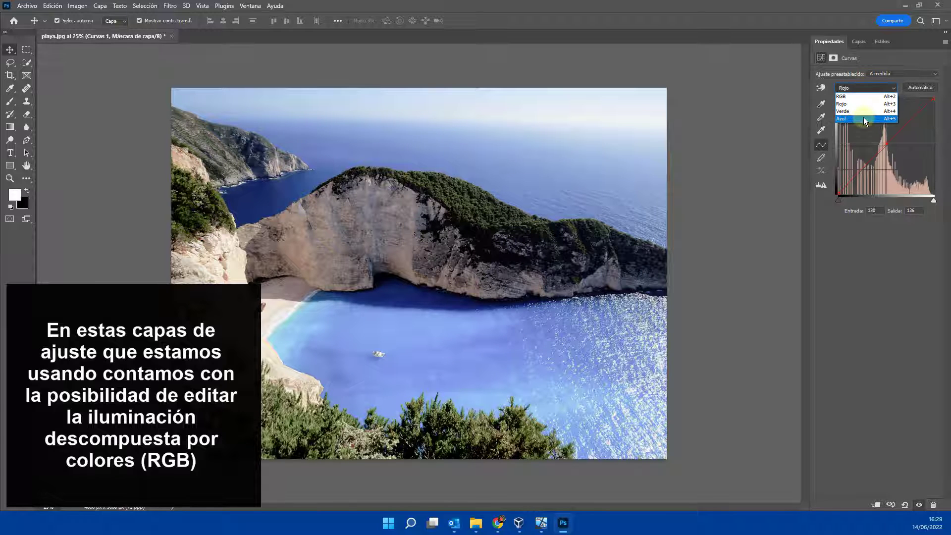
left_click(854, 120)
left_click(887, 145)
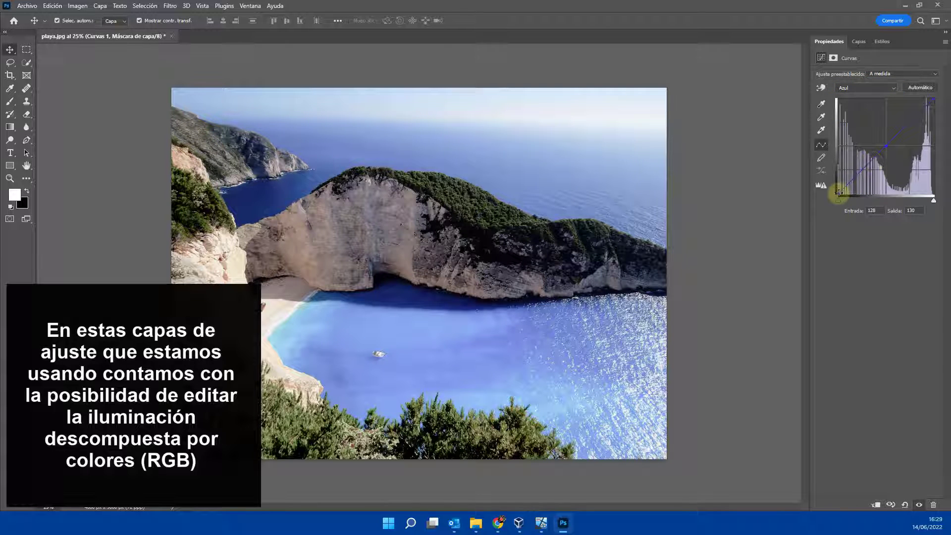
mouse_move(838, 194)
left_mouse_down()
mouse_move(837, 174)
mouse_move(837, 188)
left_mouse_up()
mouse_move(934, 100)
left_mouse_down()
mouse_move(924, 98)
mouse_move(934, 105)
left_mouse_up()
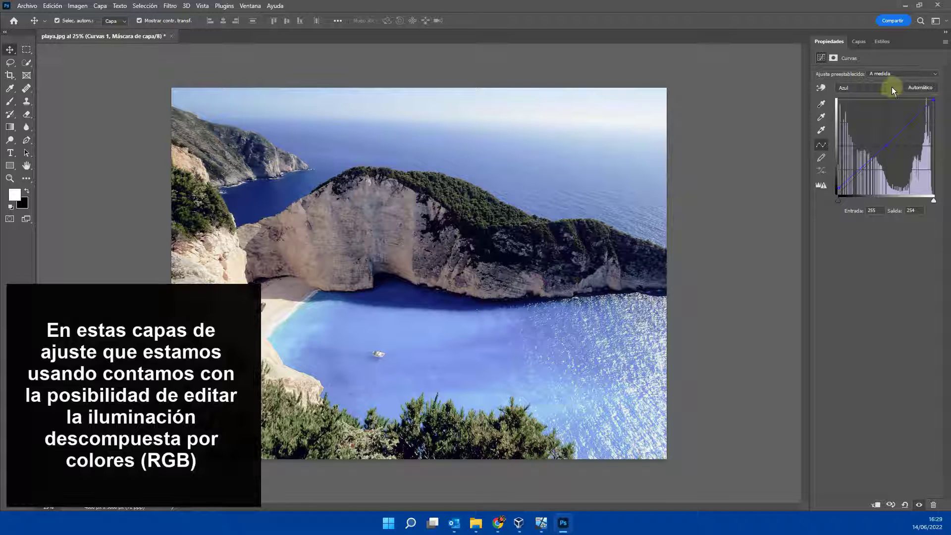
left_click(859, 42)
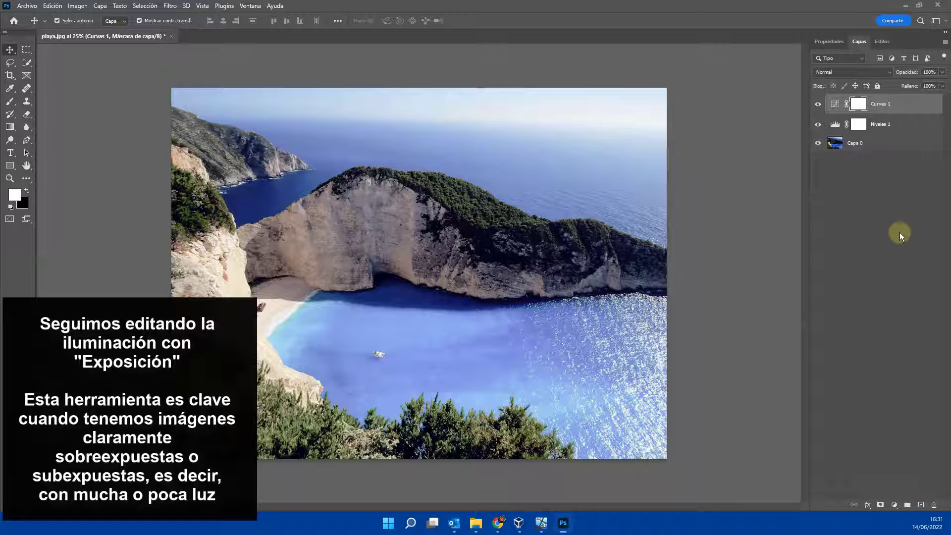
Add an Exposición adjustment layer with exposure +0.14, offset +0.0230 and gamma correction 0.97
left_click(894, 505)
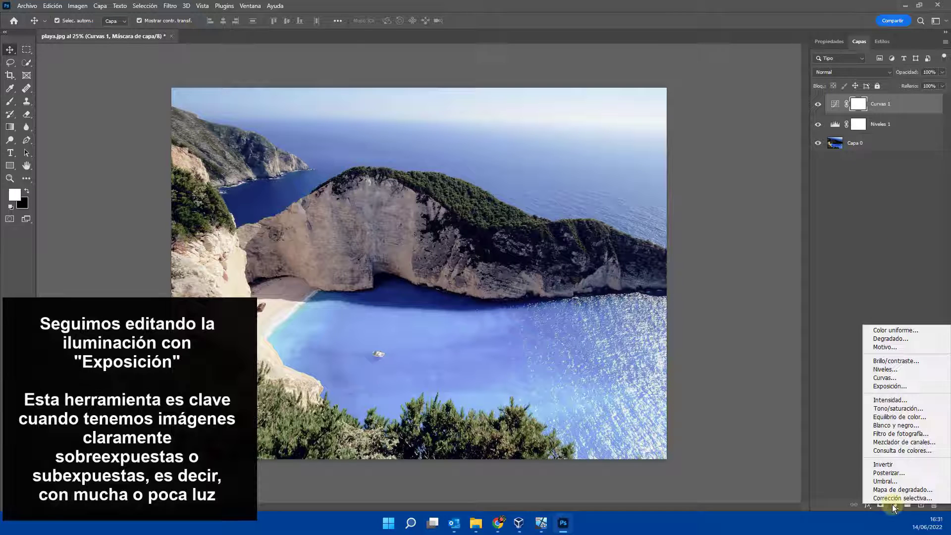
left_click(889, 386)
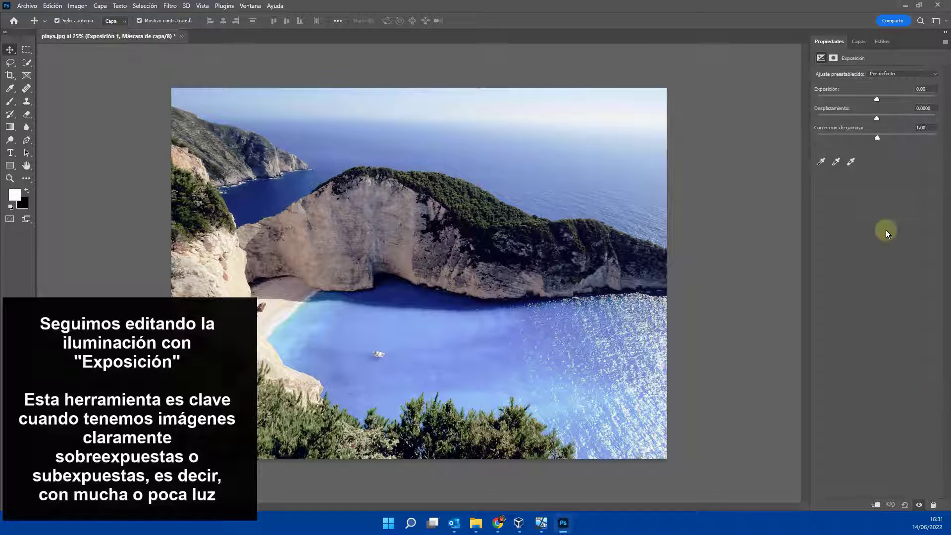
mouse_move(875, 98)
left_mouse_down()
mouse_move(871, 117)
mouse_move(884, 118)
mouse_move(878, 99)
left_mouse_up()
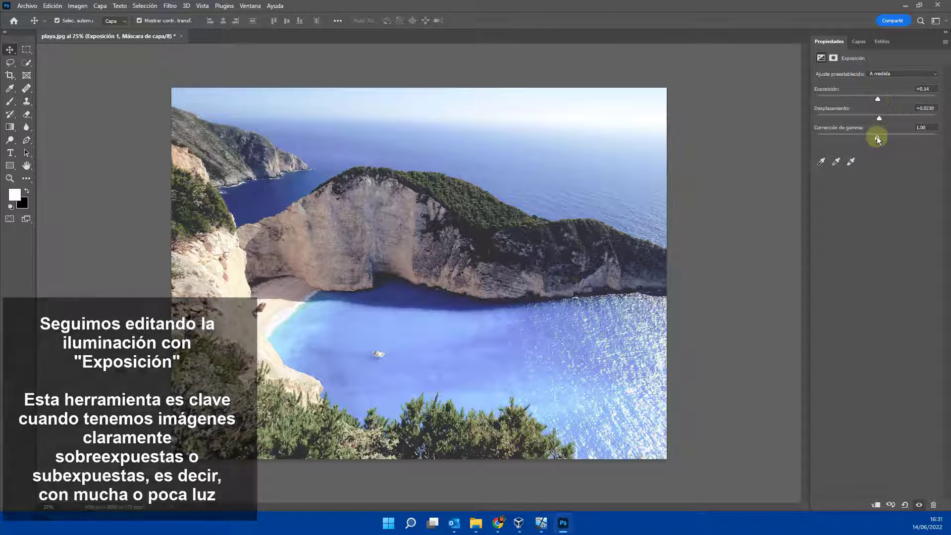
left_click_drag(877, 137, 880, 136)
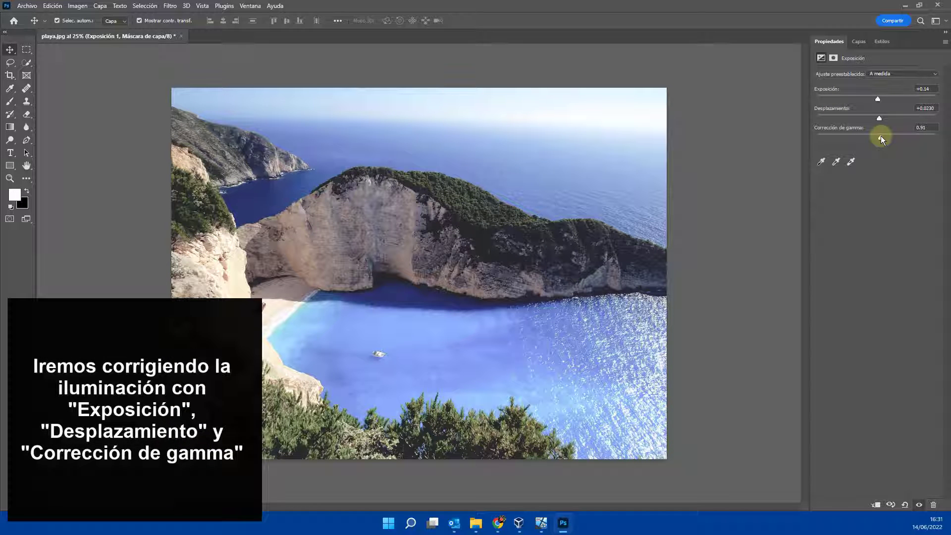
left_click_drag(881, 136, 878, 136)
left_click_drag(879, 100, 878, 98)
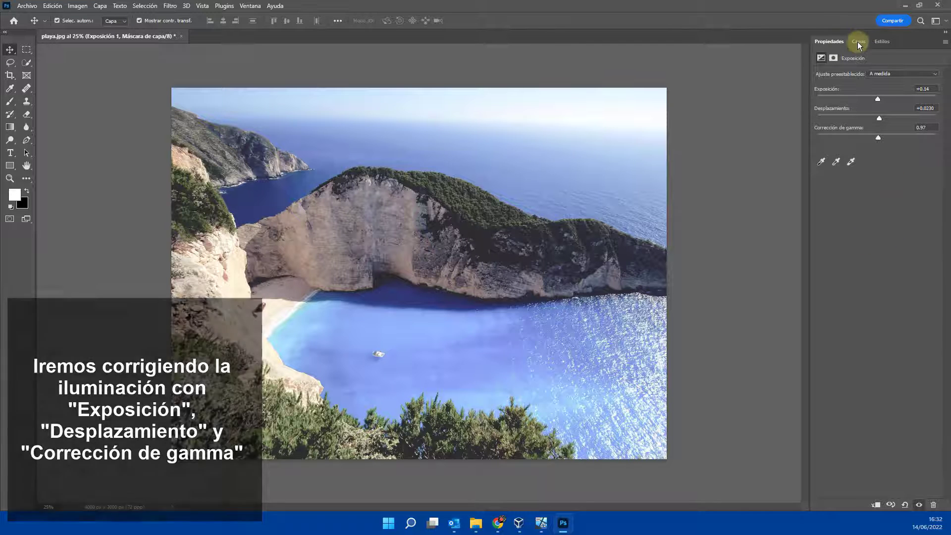
Add a Brillo/contraste adjustment layer with brightness 4 and contrast -6
left_click(858, 41)
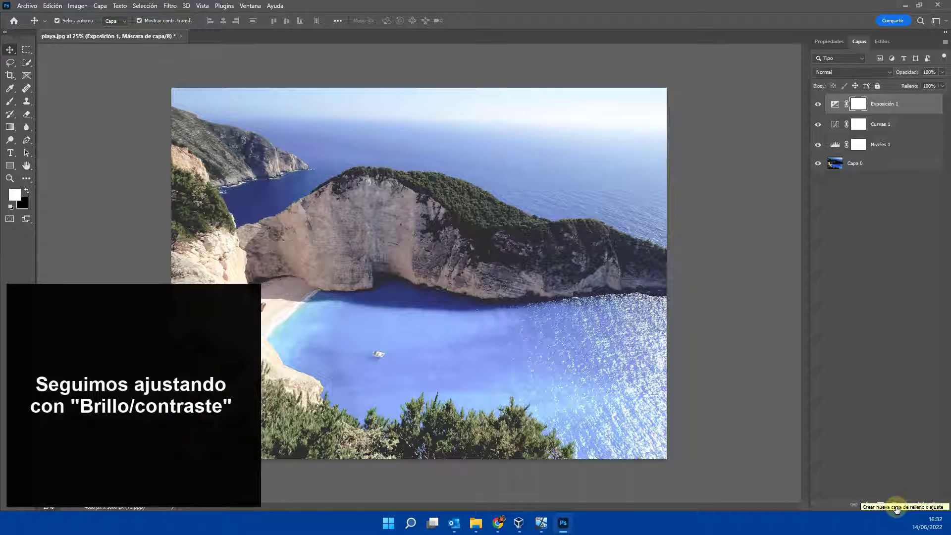
left_click(894, 505)
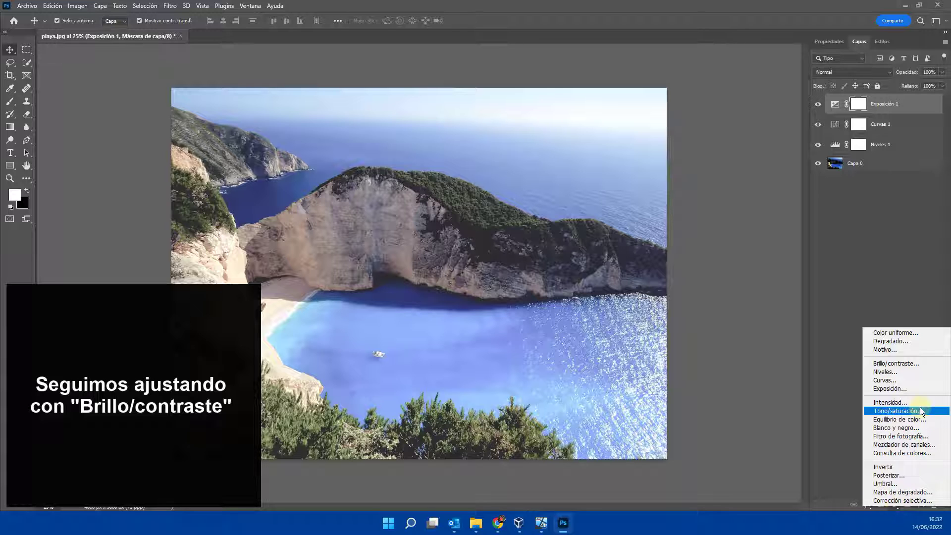
left_click(902, 365)
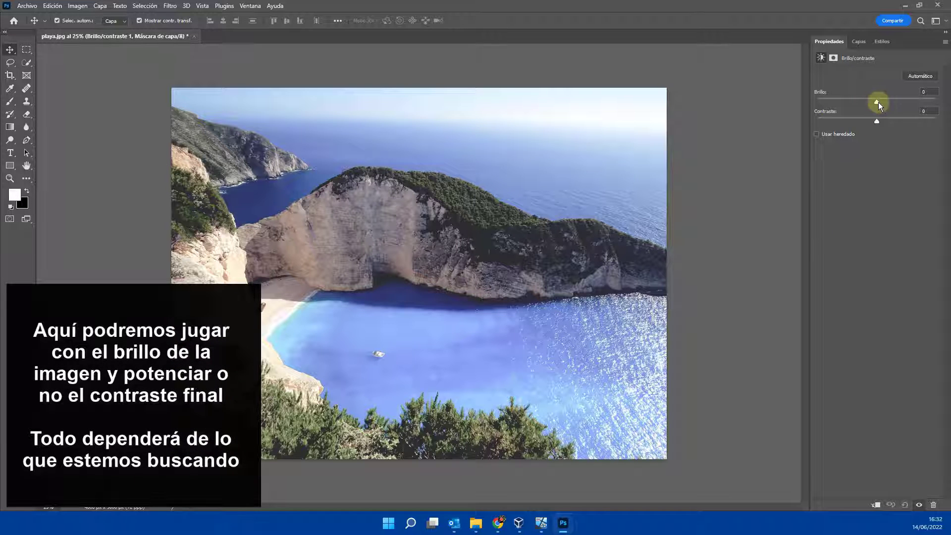
mouse_move(877, 103)
left_mouse_down()
mouse_move(887, 120)
mouse_move(858, 123)
mouse_move(878, 102)
left_mouse_up()
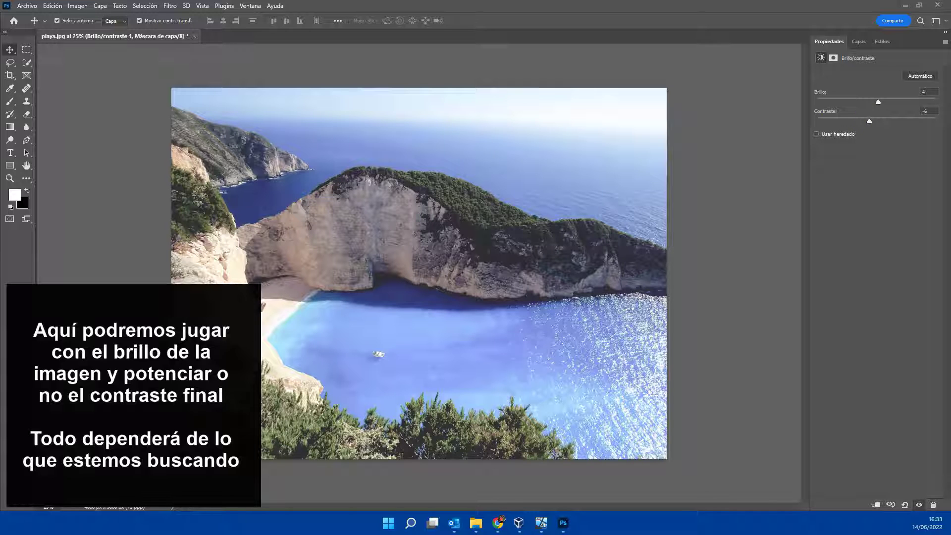
Reopen the Niveles 1 adjustment and set its midtones to 2.61 and its output levels to 11 and 238
left_click(859, 42)
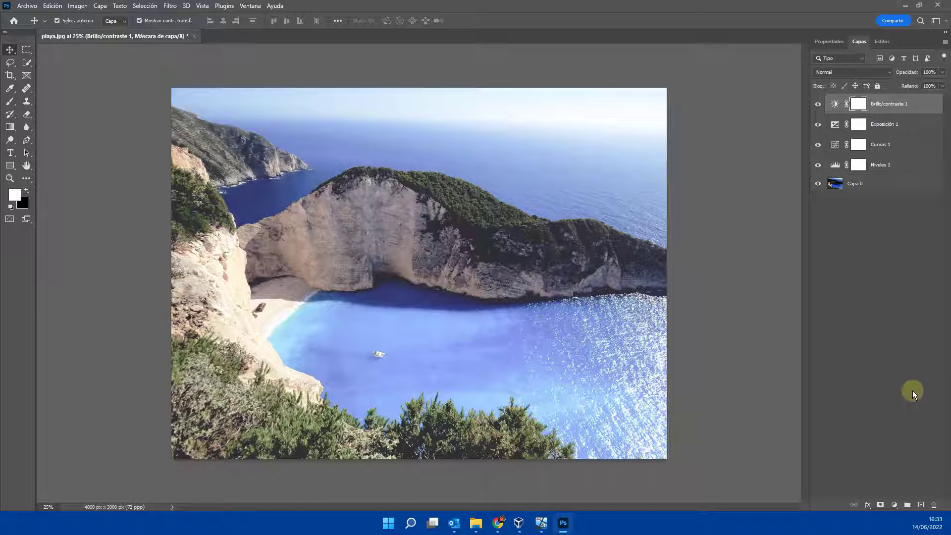
left_click(834, 165)
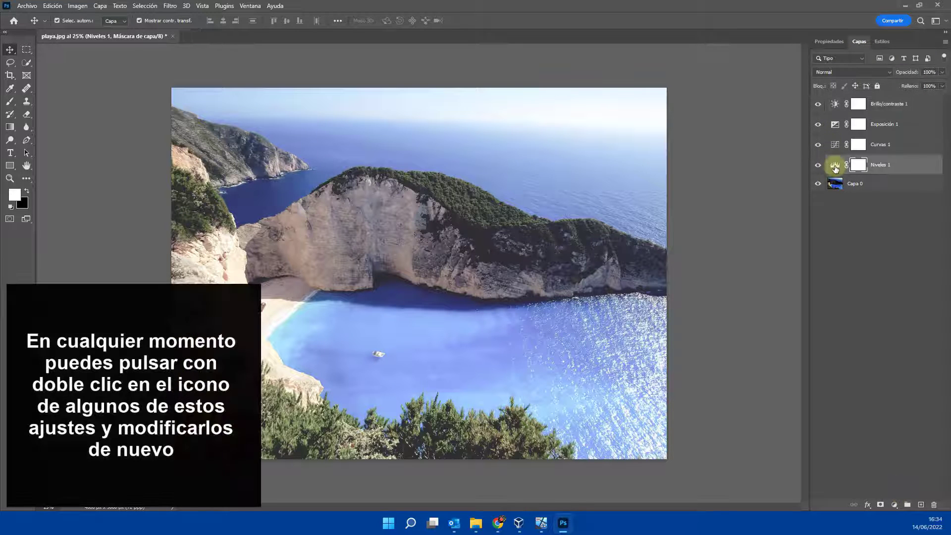
double_click(835, 166)
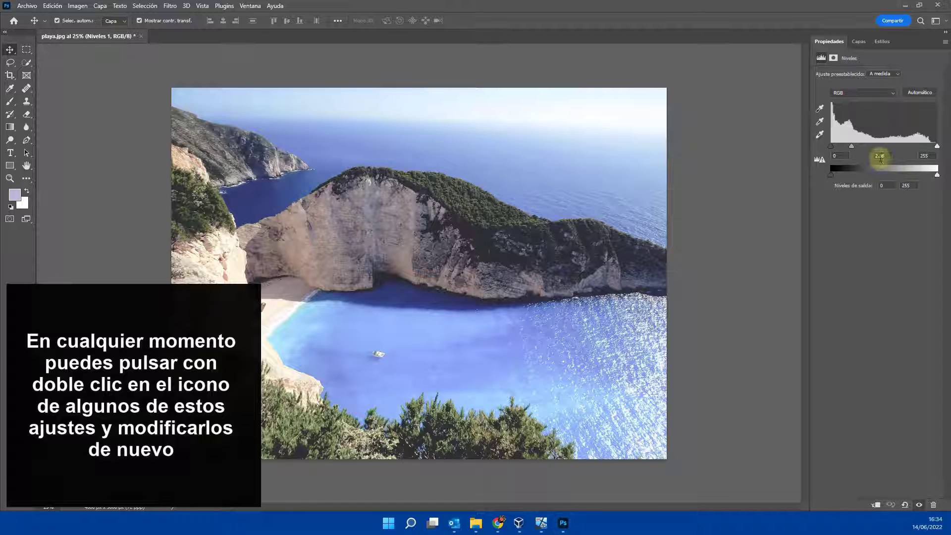
mouse_move(852, 147)
left_mouse_down()
mouse_move(861, 147)
mouse_move(849, 145)
left_mouse_up()
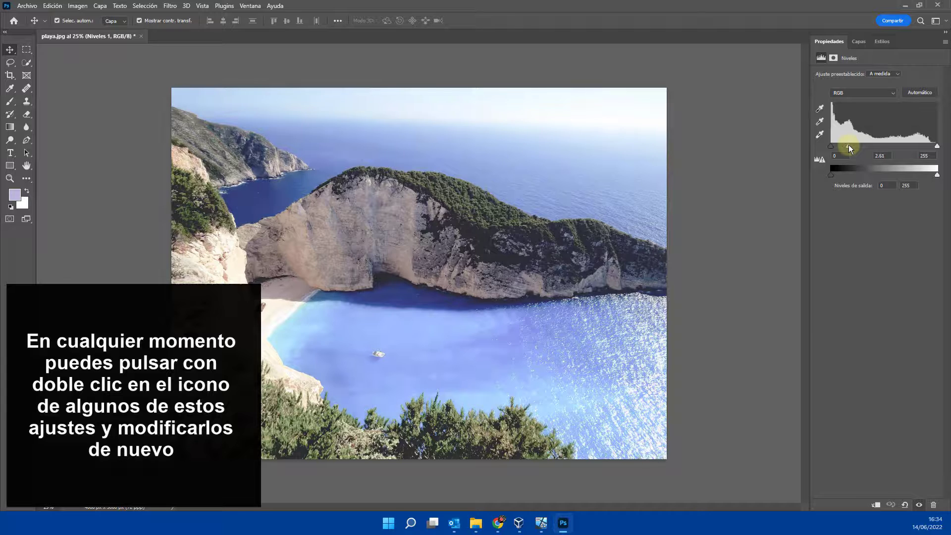
mouse_move(937, 146)
left_mouse_down()
mouse_move(917, 148)
mouse_move(936, 146)
left_mouse_up()
mouse_move(832, 177)
left_mouse_down()
mouse_move(846, 173)
mouse_move(835, 176)
left_mouse_up()
mouse_move(937, 175)
left_mouse_down()
mouse_move(916, 175)
mouse_move(931, 179)
left_mouse_up()
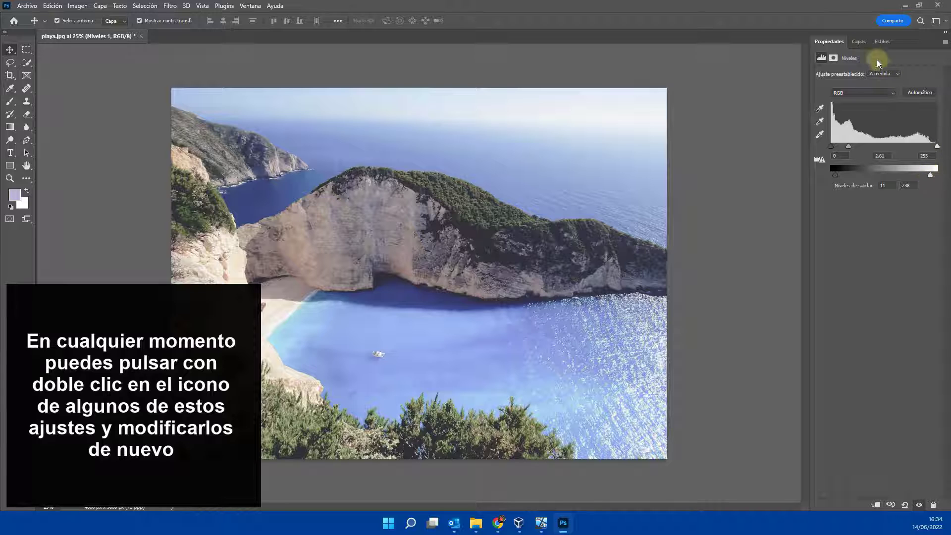
Reopen the Curvas 1 adjustment and try shifting the midtones of its RGB curve
left_click(860, 43)
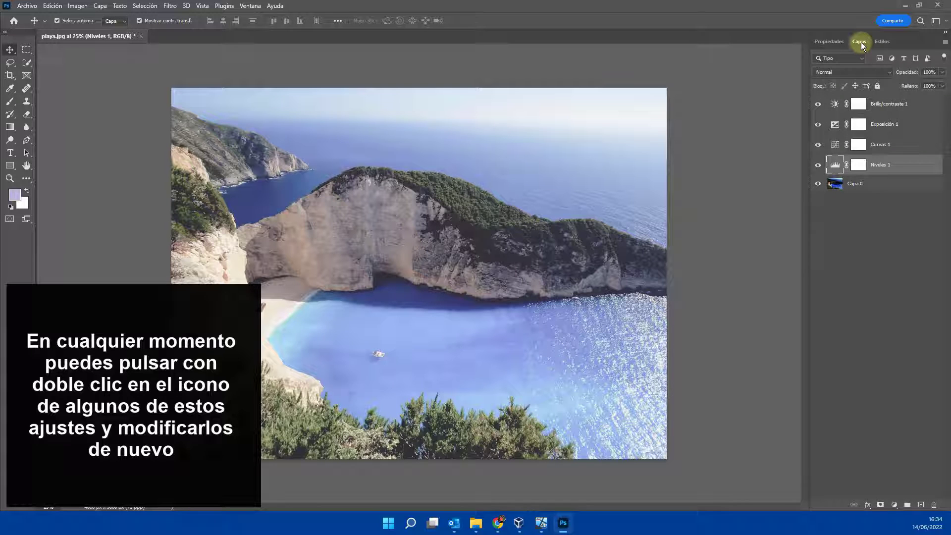
left_click(835, 145)
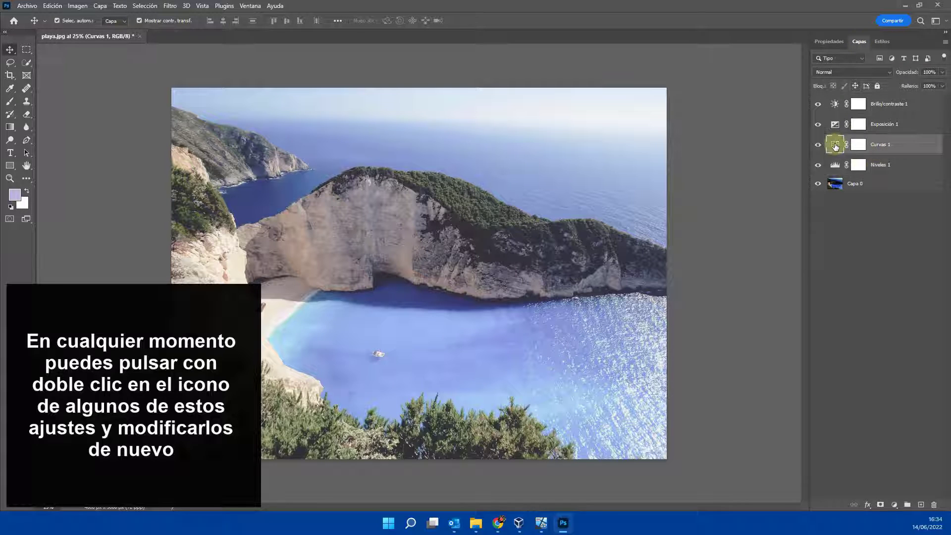
double_click(835, 145)
left_click(873, 88)
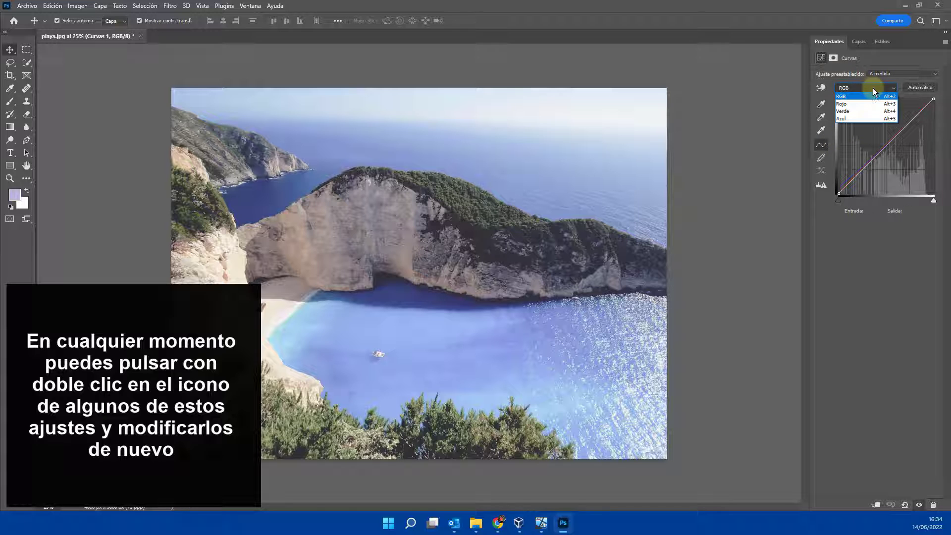
left_click(871, 96)
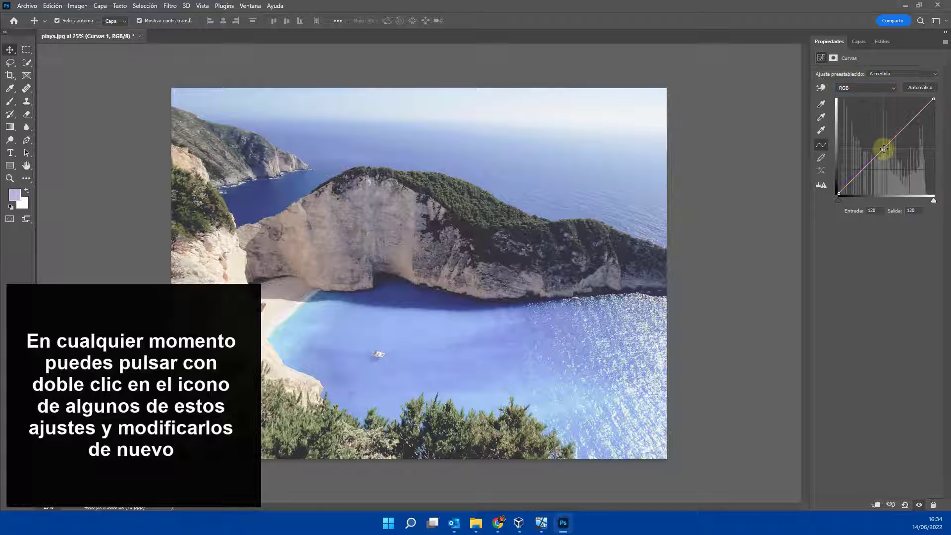
left_click_drag(884, 148, 896, 136)
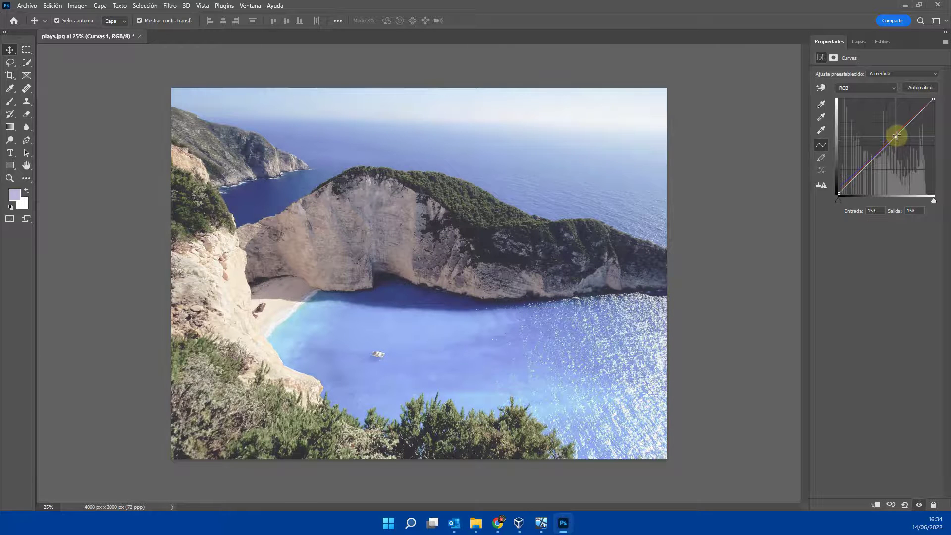
Group the four adjustment layers, from Niveles 1 up to Brillo/contraste 1
left_click(863, 44)
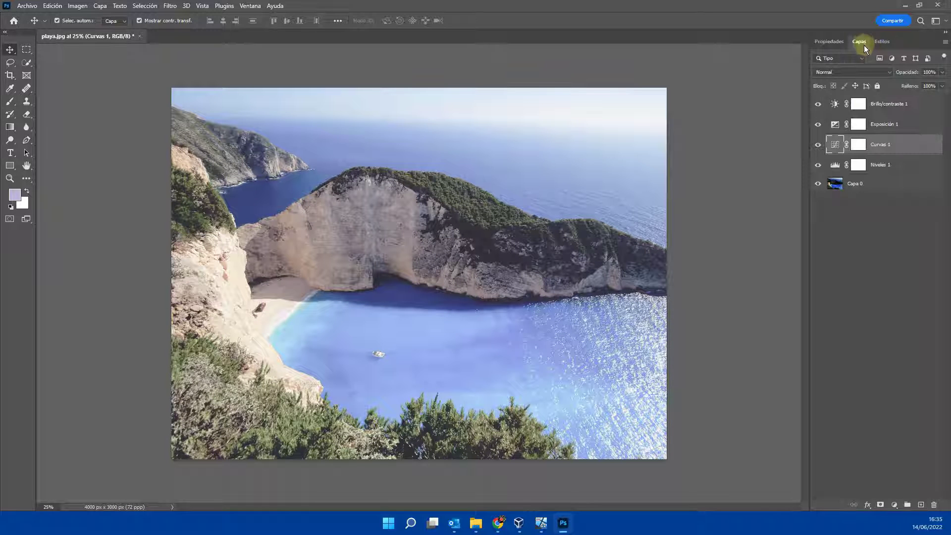
left_click(880, 163)
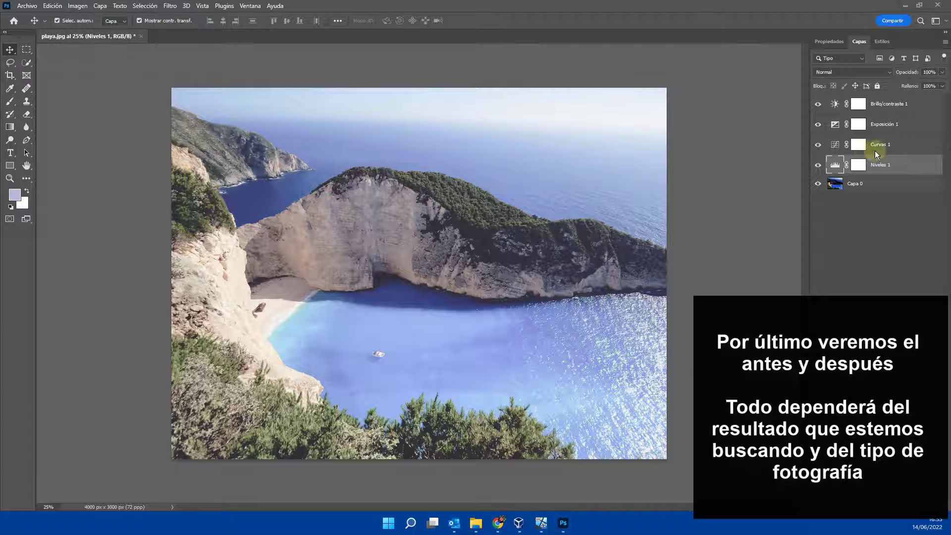
left_click(870, 102, "shift")
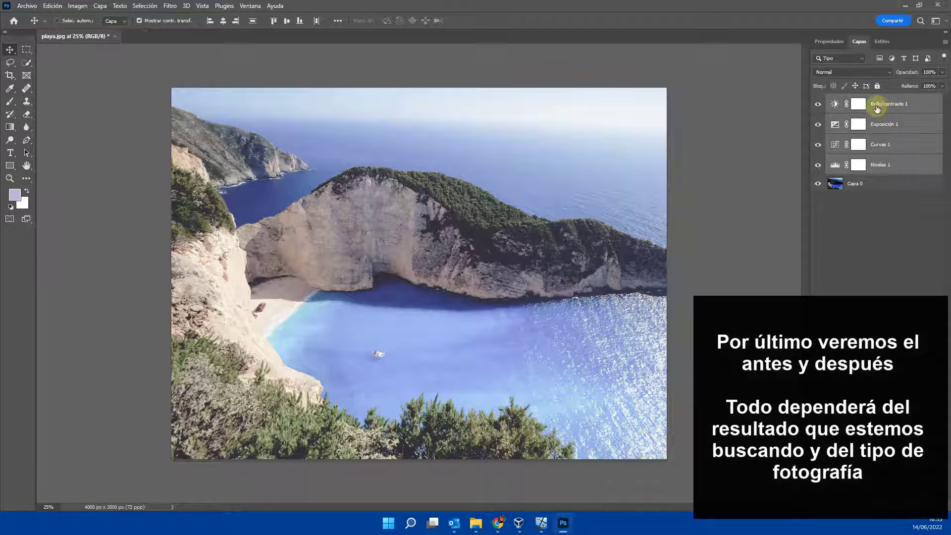
key("ctrl+g")
Compare the beach photo before and after by repeatedly hiding and showing the adjustment group
left_click(818, 100)
left_click(817, 102)
left_click(818, 102)
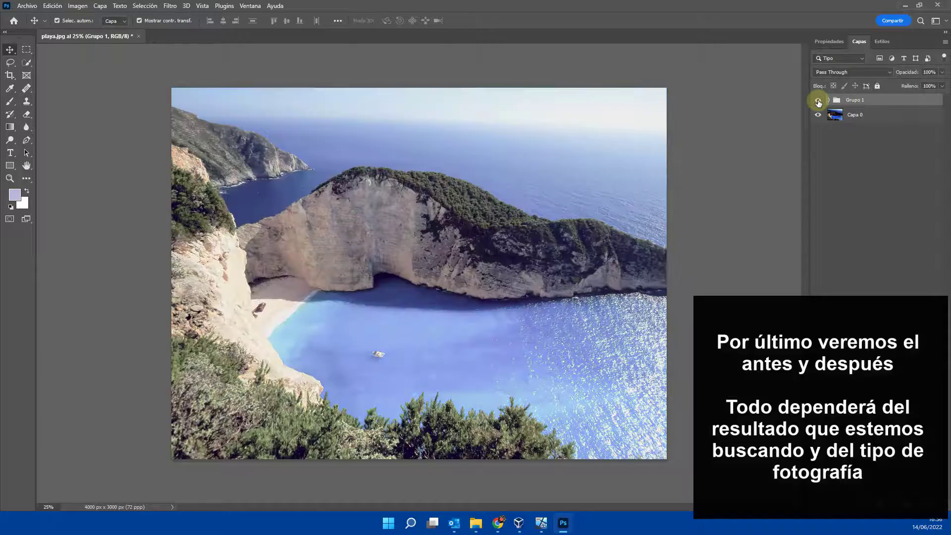
left_click(817, 102)
left_click(818, 102)
left_click(818, 102)
left_click(818, 101)
left_click(818, 102)
left_click(818, 101)
left_click(818, 102)
left_click(817, 102)
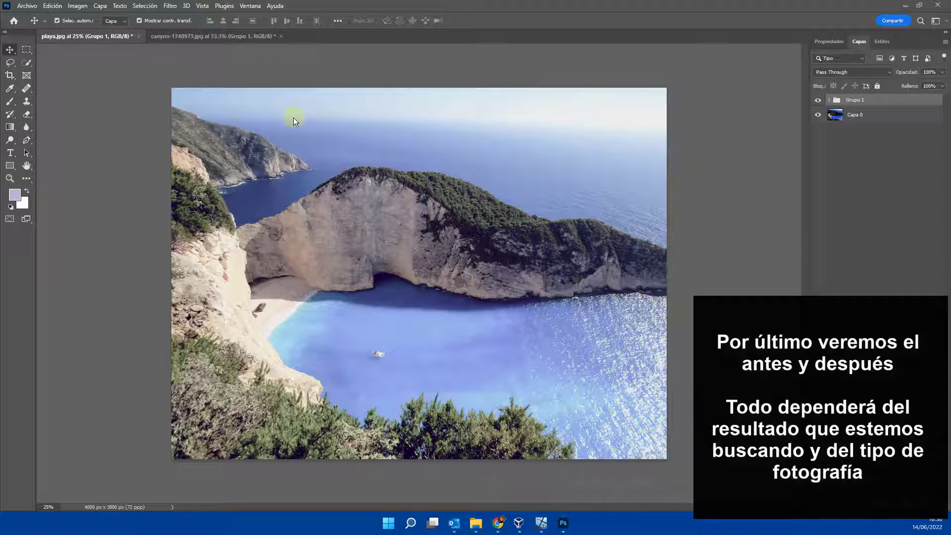
Switch to canyon-1740973.jpg and compare it before and after by toggling the visibility of its adjustment group
left_click(190, 40)
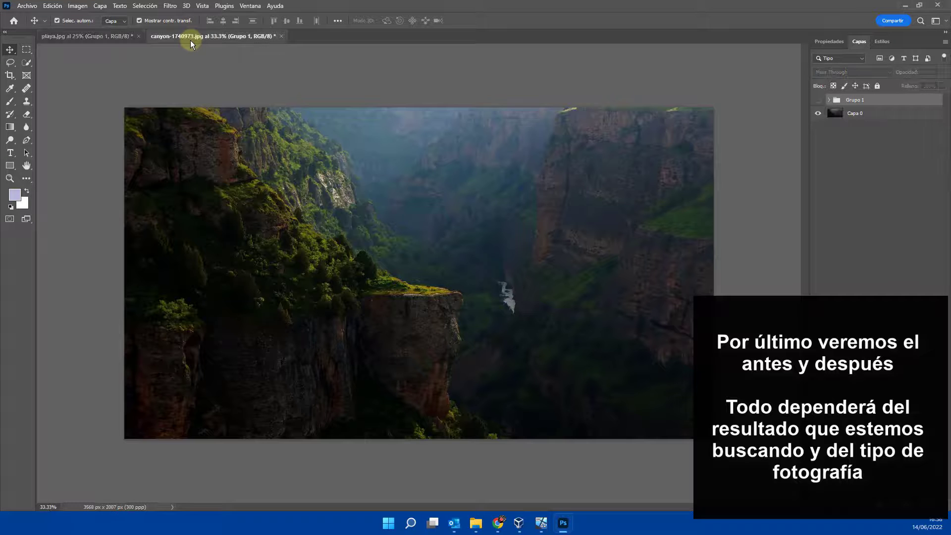
left_click(817, 100)
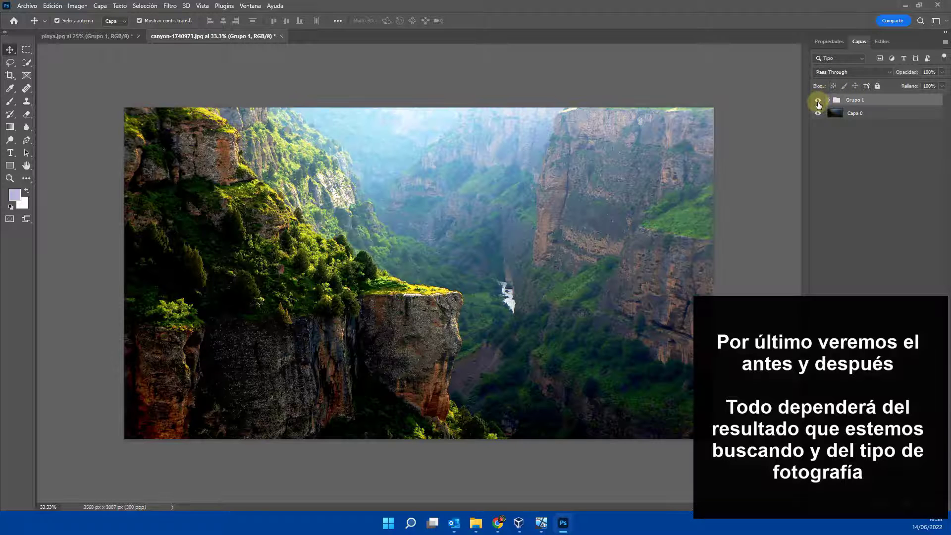
left_click(818, 102)
left_click(818, 102)
left_click(818, 101)
left_click(820, 102)
left_click(819, 102)
left_click(819, 102)
left_click(818, 101)
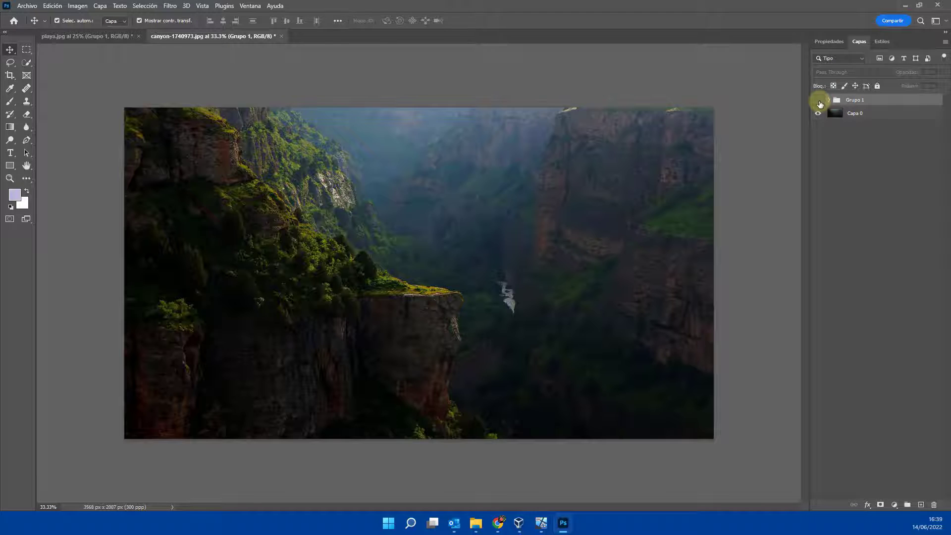
left_click(819, 101)
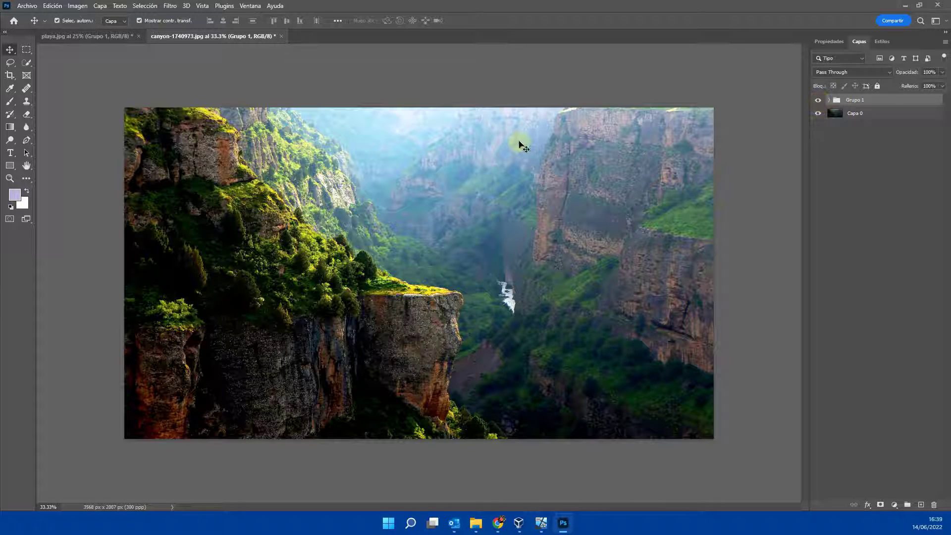